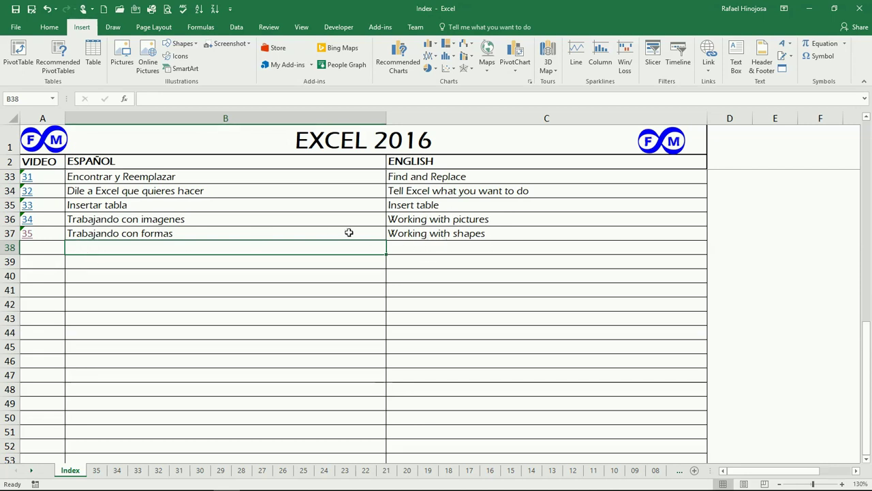
# Switch to sheet 35 and open the Insert tab's Shapes gallery.
pyautogui.click(28, 233)
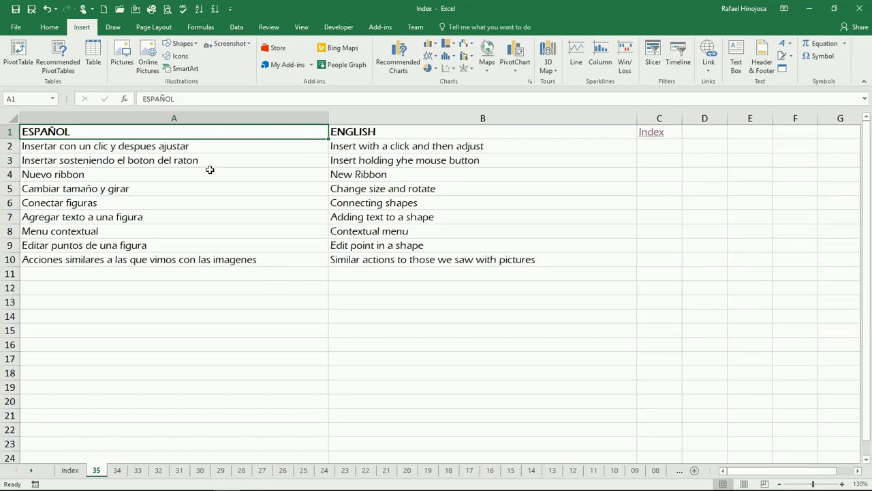
pyautogui.click(81, 27)
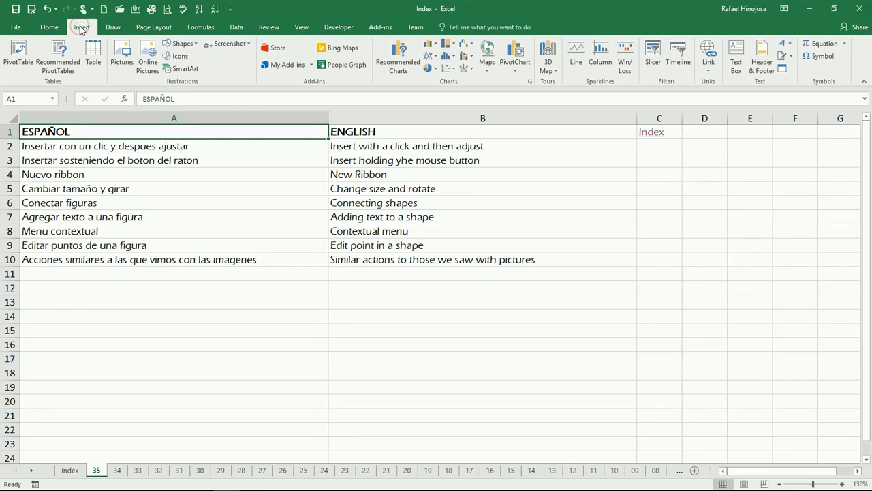
pyautogui.click(193, 45)
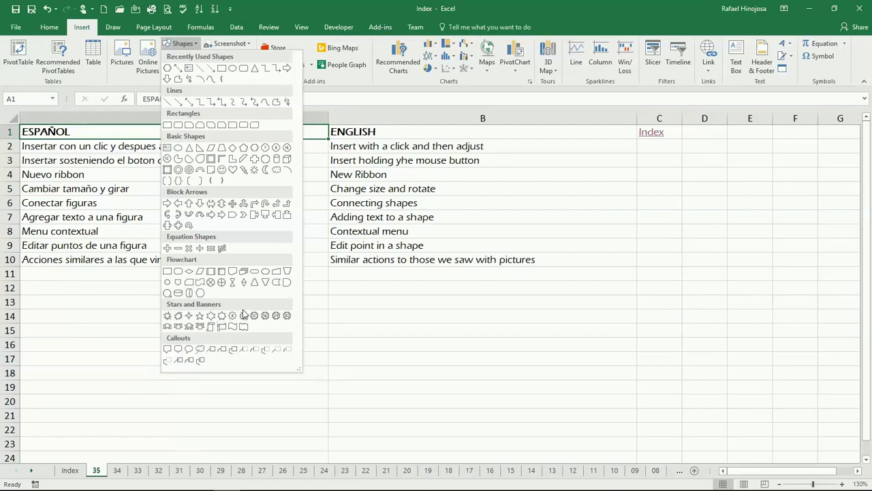
# Draw a 0.91" by 2.2" straight line below the table and move it up and left.
pyautogui.click(168, 101)
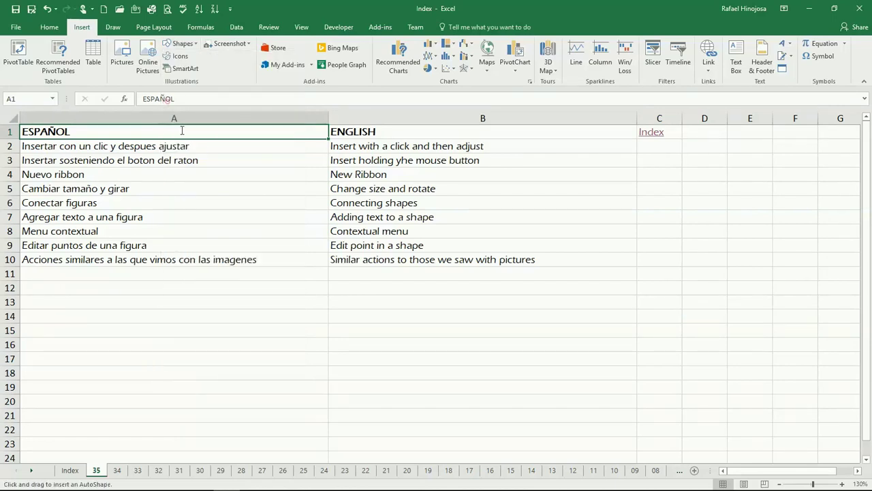
pyautogui.click(160, 315)
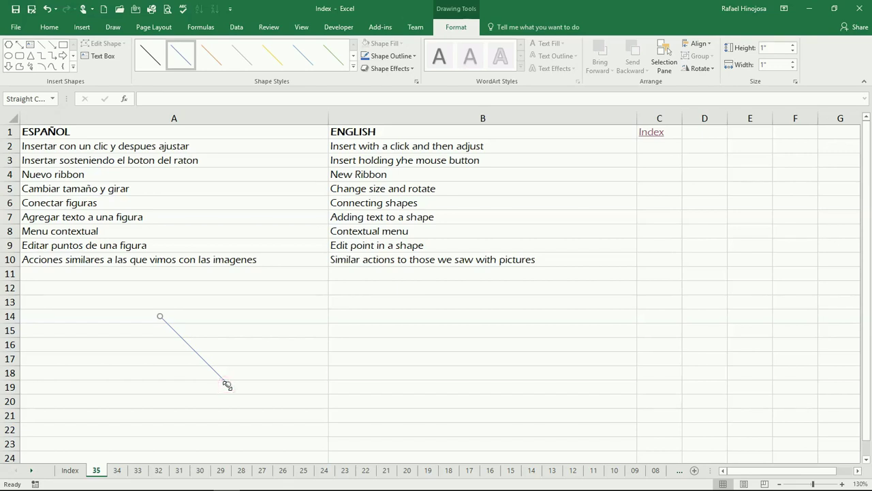
pyautogui.moveTo(228, 385)
pyautogui.mouseDown()
pyautogui.moveTo(321, 366)
pyautogui.moveTo(474, 359)
pyautogui.moveTo(545, 298)
pyautogui.moveTo(600, 296)
pyautogui.moveTo(318, 333)
pyautogui.moveTo(159, 385)
pyautogui.moveTo(186, 403)
pyautogui.moveTo(343, 374)
pyautogui.moveTo(154, 407)
pyautogui.moveTo(253, 389)
pyautogui.moveTo(286, 370)
pyautogui.moveTo(331, 277)
pyautogui.moveTo(242, 395)
pyautogui.moveTo(270, 388)
pyautogui.moveTo(292, 349)
pyautogui.moveTo(263, 379)
pyautogui.moveTo(329, 331)
pyautogui.moveTo(399, 334)
pyautogui.moveTo(208, 343)
pyautogui.moveTo(311, 395)
pyautogui.moveTo(292, 393)
pyautogui.moveTo(333, 367)
pyautogui.moveTo(311, 368)
pyautogui.moveTo(309, 378)
pyautogui.mouseUp()
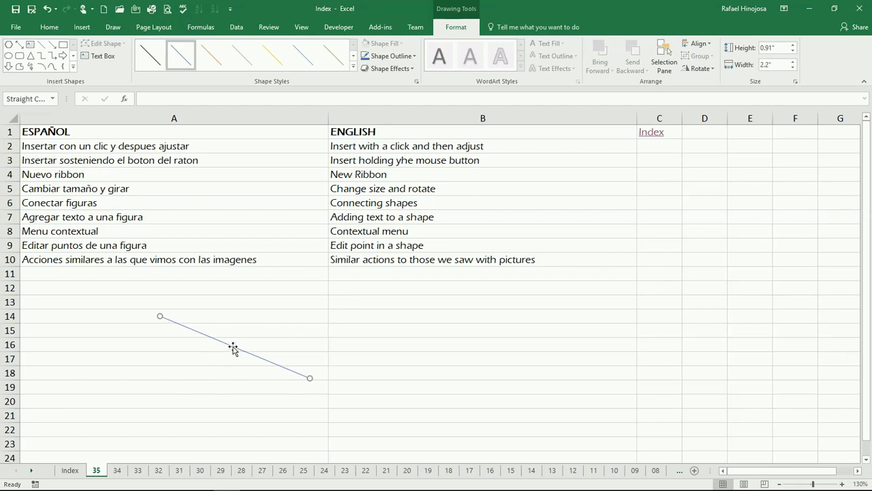
pyautogui.moveTo(233, 349); pyautogui.dragTo(154, 351)
# Draw a 1.54"-tall vertical double-headed arrow from row 14 to row 22, crossing the line.
pyautogui.click(177, 288)
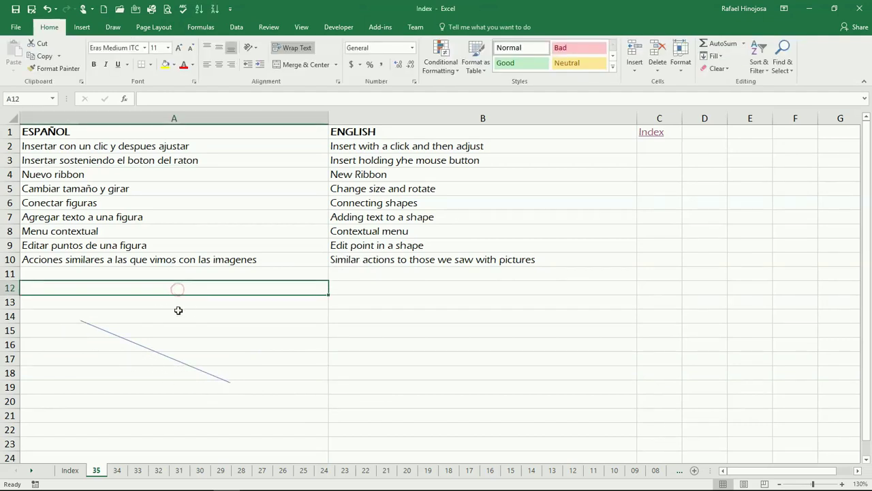
pyautogui.click(81, 27)
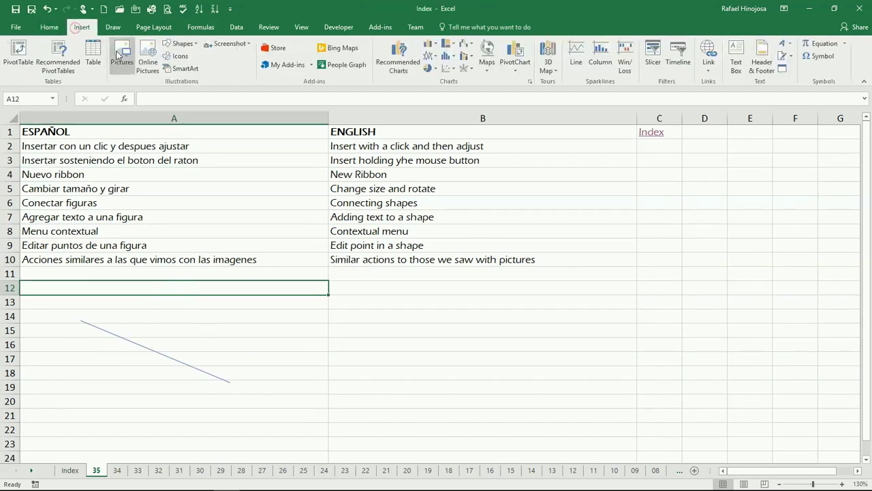
pyautogui.click(182, 44)
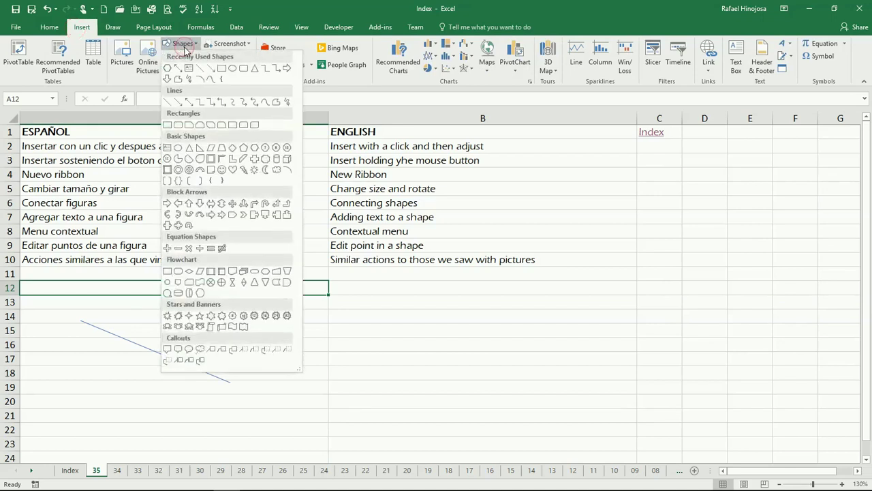
pyautogui.click(189, 104)
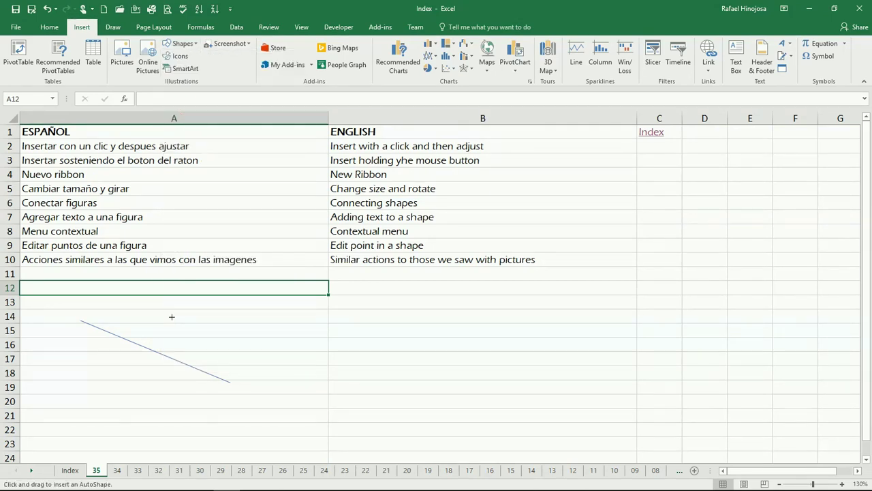
pyautogui.moveTo(172, 316)
pyautogui.mouseDown()
pyautogui.moveTo(253, 345)
pyautogui.moveTo(402, 362)
pyautogui.moveTo(475, 306)
pyautogui.moveTo(437, 336)
pyautogui.moveTo(266, 411)
pyautogui.moveTo(376, 336)
pyautogui.moveTo(193, 242)
pyautogui.moveTo(132, 245)
pyautogui.moveTo(78, 338)
pyautogui.moveTo(84, 405)
pyautogui.moveTo(119, 275)
pyautogui.moveTo(220, 356)
pyautogui.moveTo(162, 405)
pyautogui.moveTo(171, 422)
pyautogui.mouseUp()
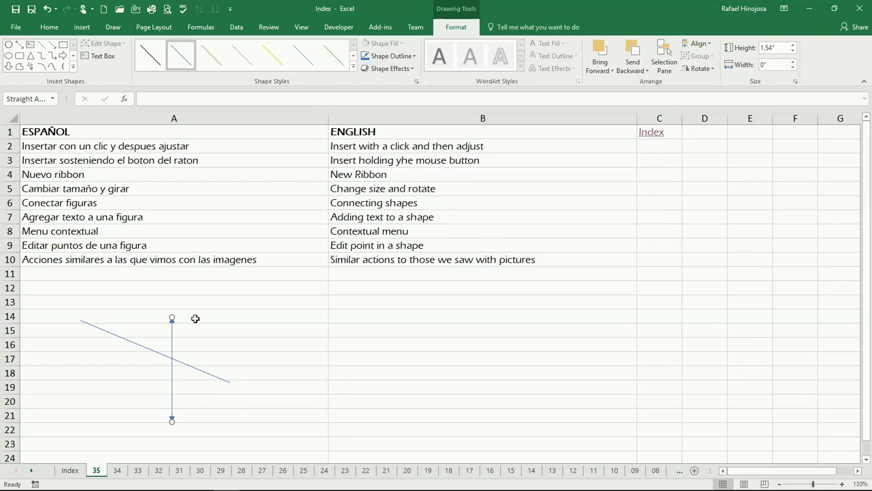
pyautogui.click(82, 28)
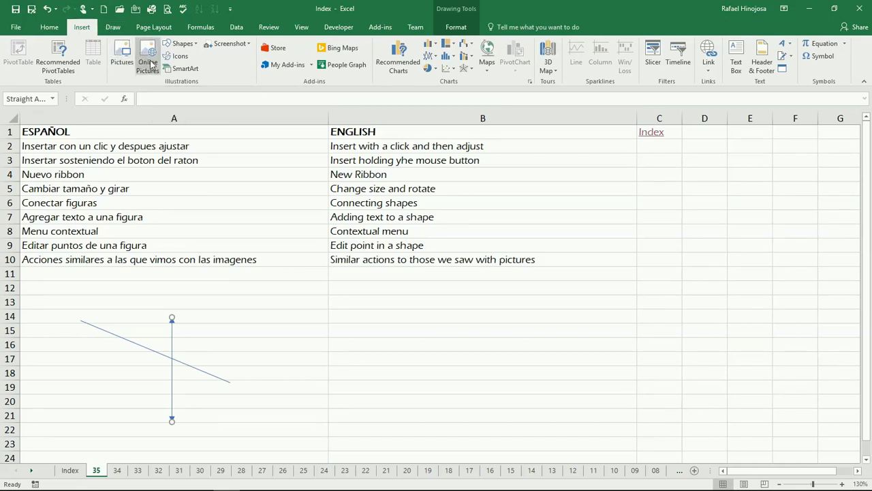
# Draw a 1.53" by 1.71" hexagon right of the arrows, spanning rows 10 to 17.
pyautogui.click(180, 44)
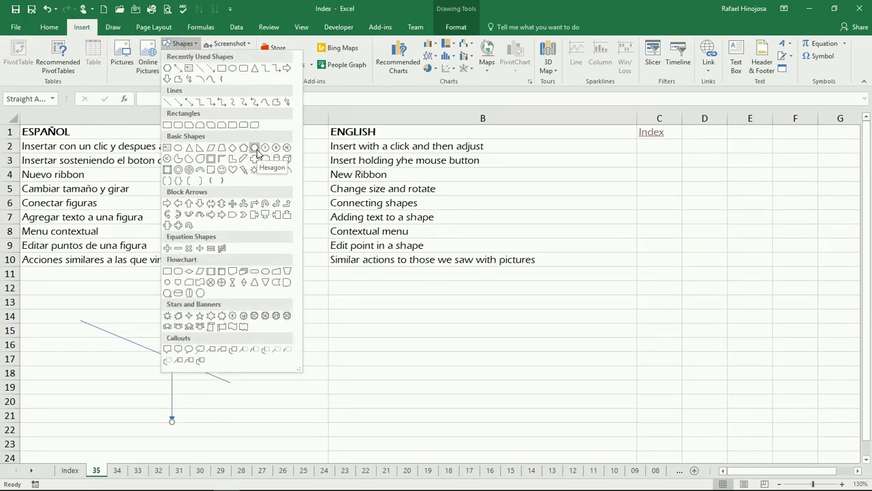
pyautogui.click(256, 151)
pyautogui.moveTo(280, 261); pyautogui.dragTo(396, 366)
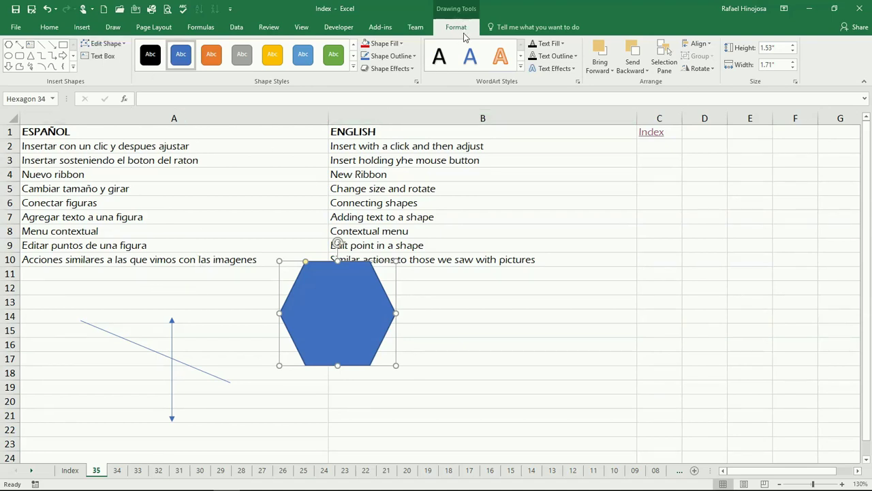
pyautogui.click(73, 70)
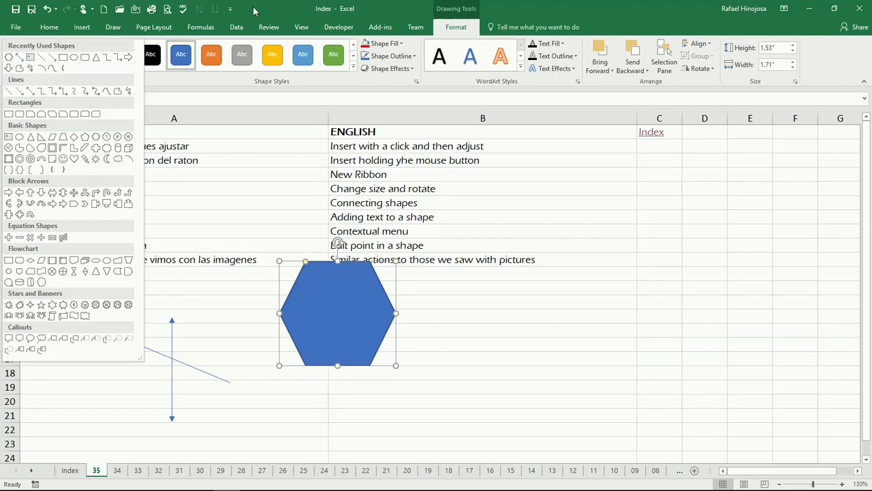
pyautogui.click(271, 10)
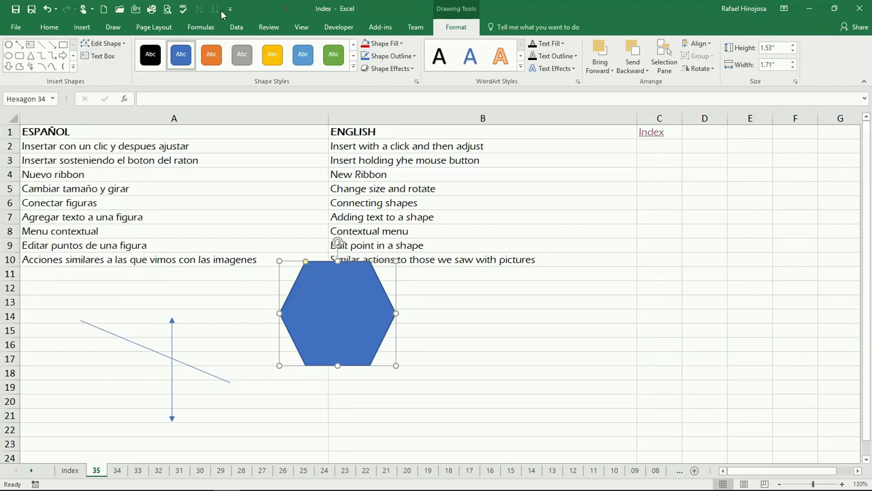
# Give the hexagon the Colored Fill - Gray, Accent 3 style and underline its 'Hello!' text.
pyautogui.click(240, 60)
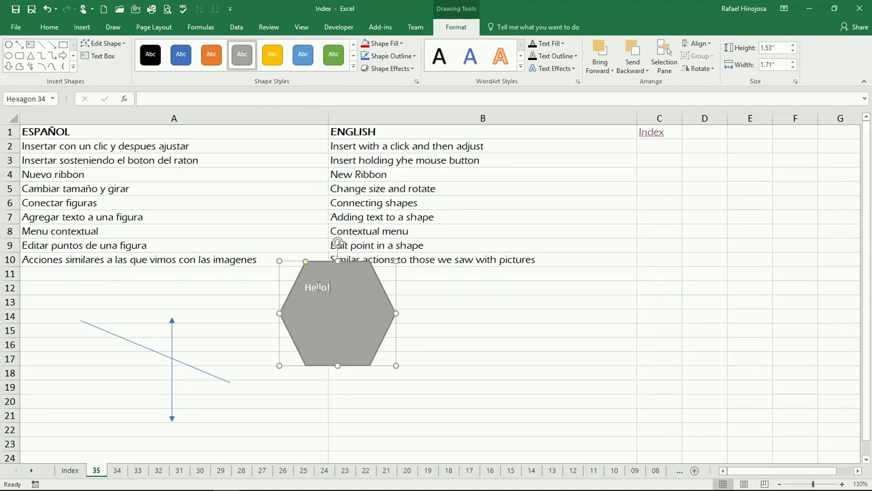
pyautogui.doubleClick(317, 287)
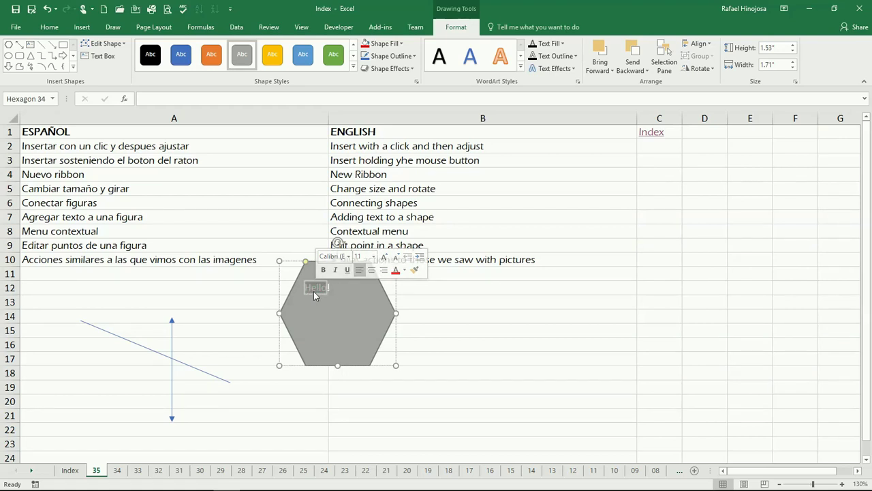
pyautogui.click(343, 295)
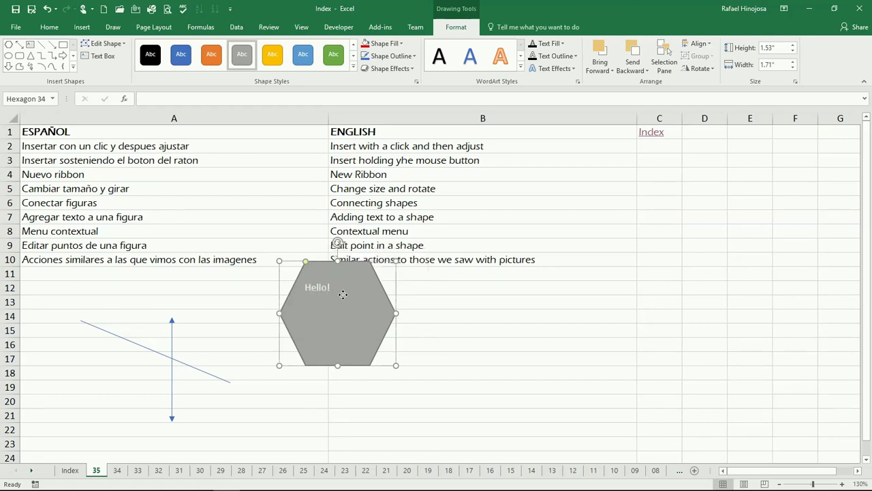
pyautogui.doubleClick(318, 287)
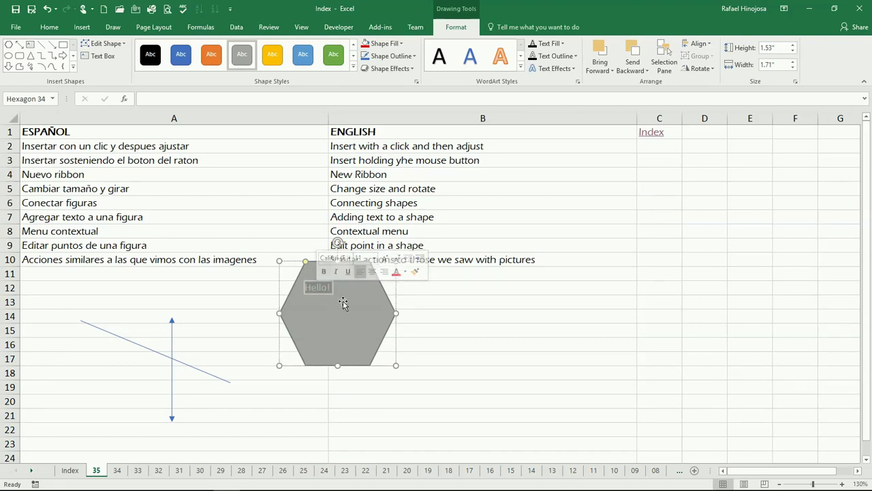
pyautogui.click(348, 272)
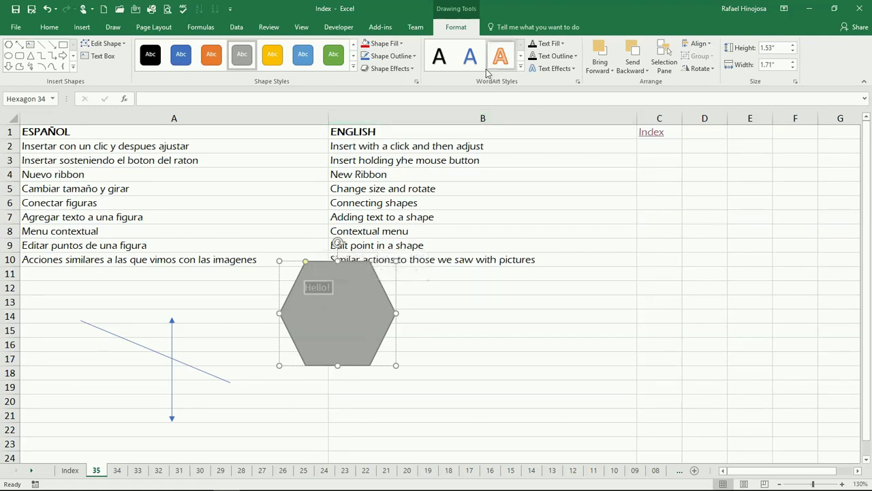
# Apply the light blue WordArt style to the 'Hello!' text.
pyautogui.click(521, 68)
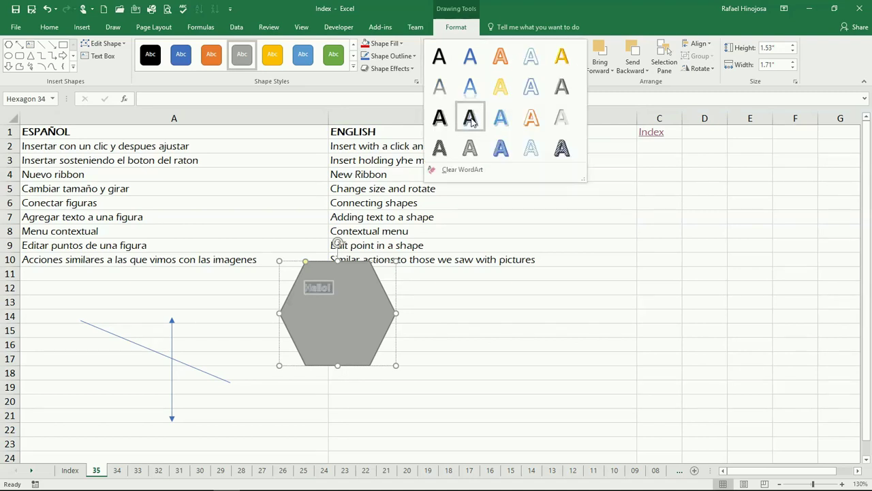
pyautogui.click(503, 120)
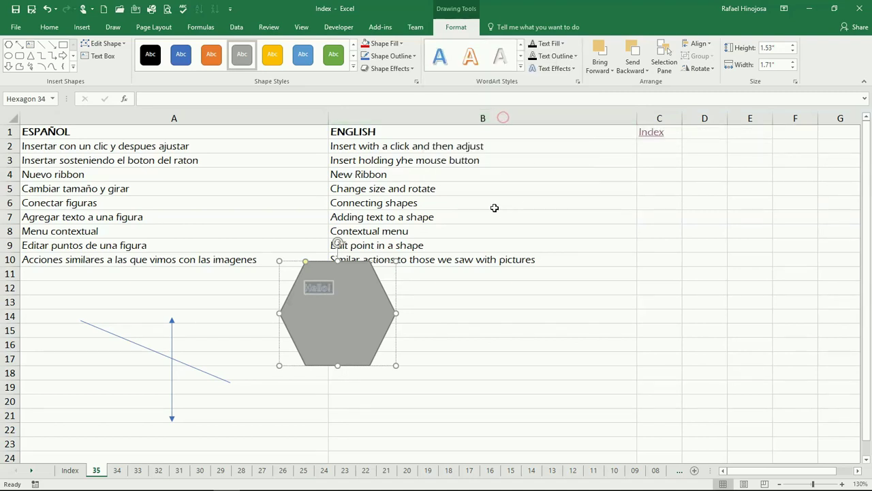
pyautogui.click(460, 329)
# Enlarge the hexagon from its top-right corner to 1.71" high by 2" wide.
pyautogui.click(370, 307)
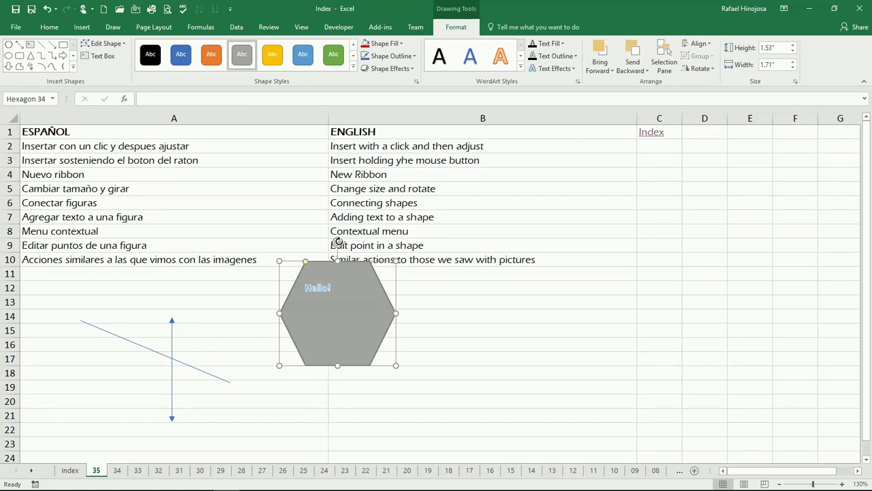
pyautogui.moveTo(337, 243); pyautogui.dragTo(351, 188)
pyautogui.moveTo(395, 261); pyautogui.dragTo(415, 248)
# Lock the hexagon's aspect ratio, scale it to 87% (1.49" by 1.75"), and move it down to rows 12–19.
pyautogui.rightClick(369, 292)
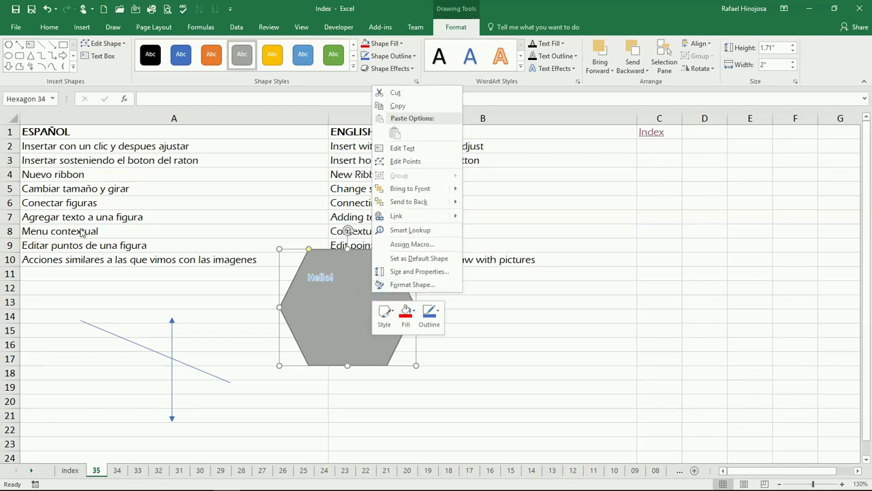
pyautogui.click(244, 250)
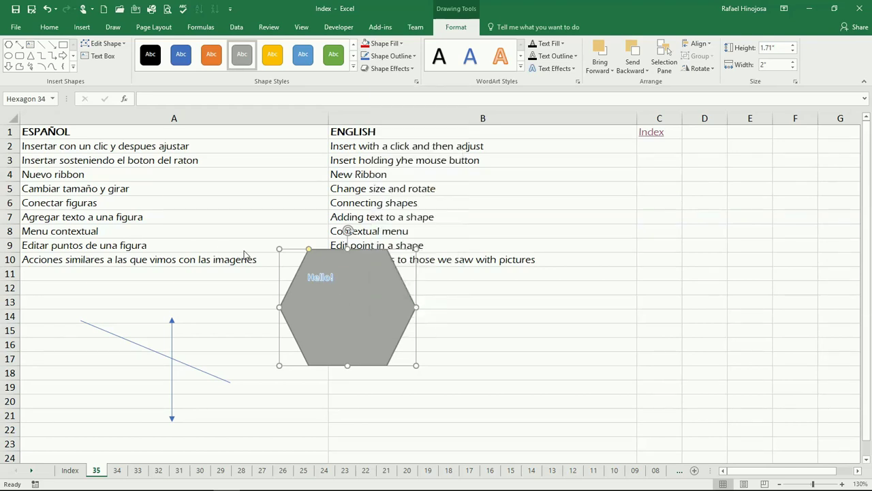
pyautogui.rightClick(374, 293)
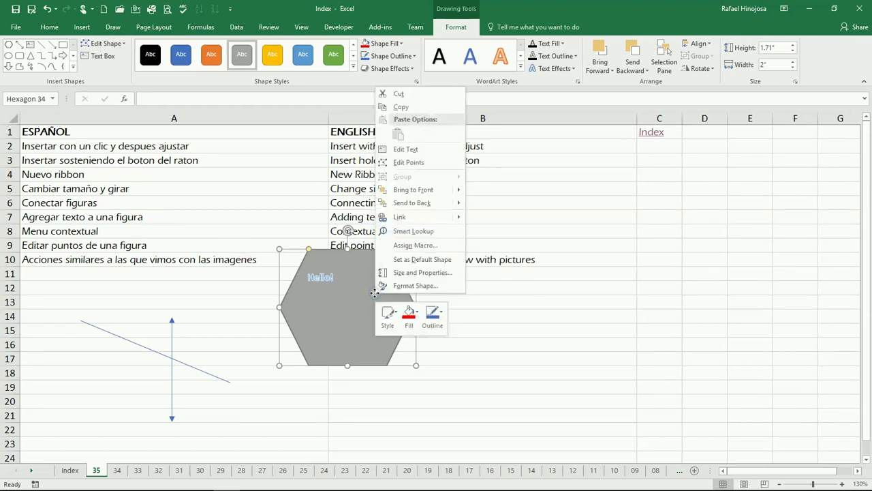
pyautogui.click(409, 275)
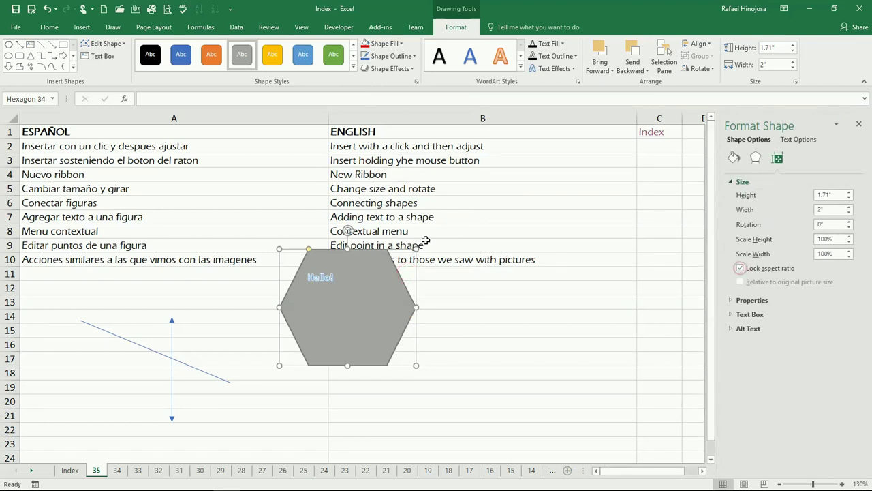
pyautogui.moveTo(414, 252); pyautogui.dragTo(398, 263)
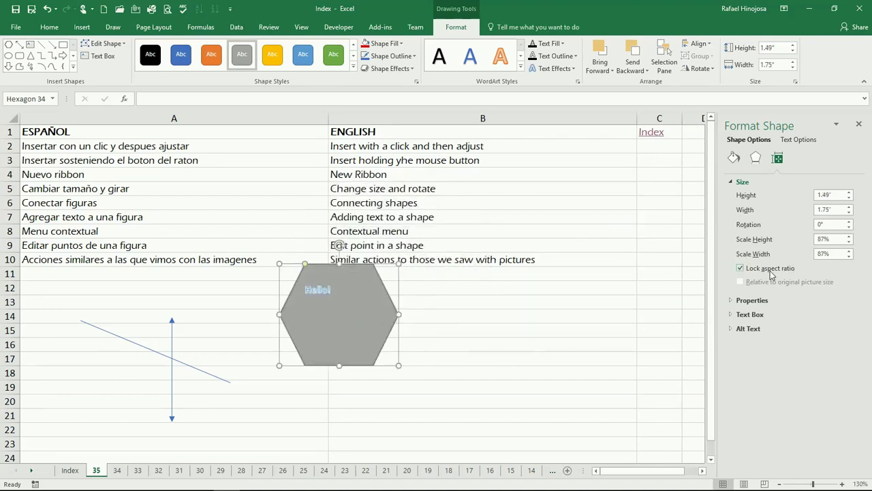
pyautogui.click(859, 123)
pyautogui.moveTo(341, 298); pyautogui.dragTo(385, 315)
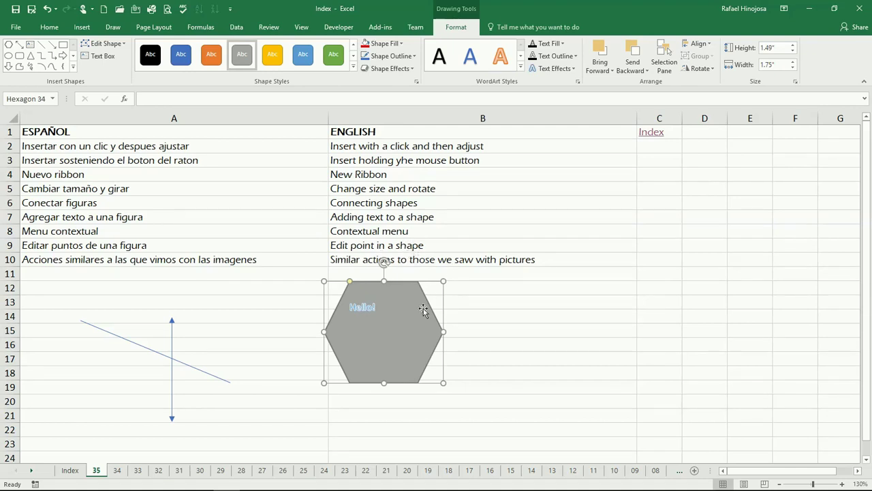
# Attach the vertical arrow's top end to the hexagon's left corner connection point.
pyautogui.click(370, 205)
pyautogui.click(386, 326)
pyautogui.click(401, 204)
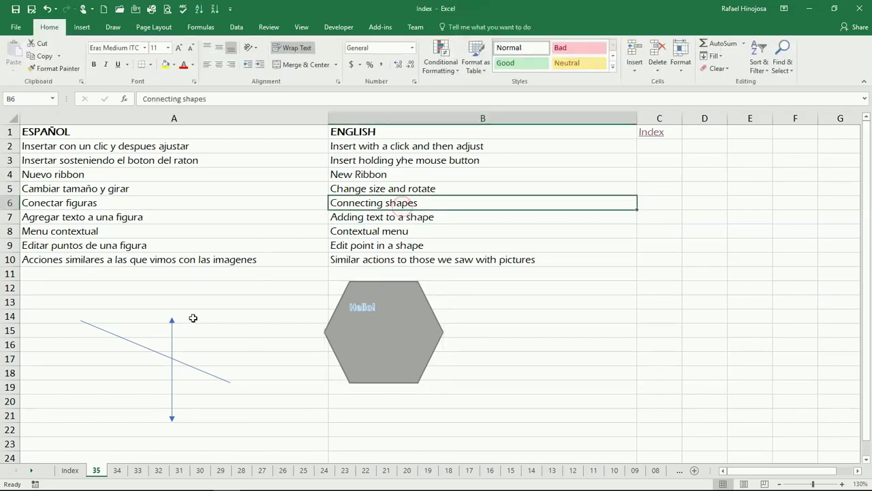
pyautogui.click(172, 321)
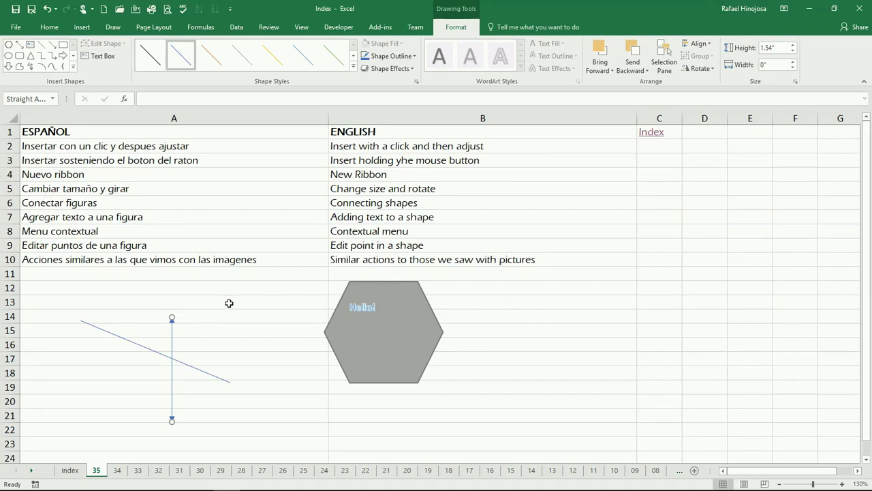
pyautogui.moveTo(172, 316); pyautogui.dragTo(324, 334)
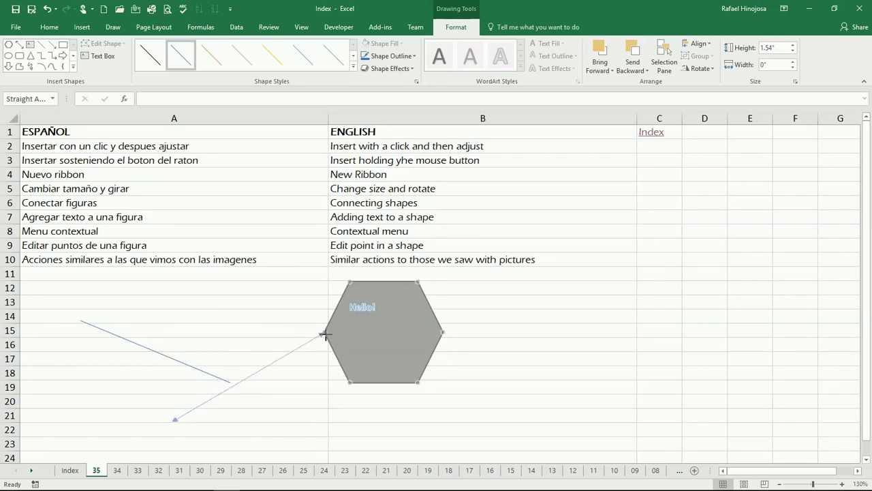
pyautogui.moveTo(324, 334)
pyautogui.mouseDown()
pyautogui.moveTo(344, 284)
pyautogui.moveTo(402, 279)
pyautogui.moveTo(438, 304)
pyautogui.moveTo(442, 332)
pyautogui.moveTo(370, 356)
pyautogui.moveTo(324, 334)
pyautogui.mouseUp()
# Move the hexagon further right and set the arrow's loose end near row 16.
pyautogui.moveTo(377, 349); pyautogui.dragTo(467, 343)
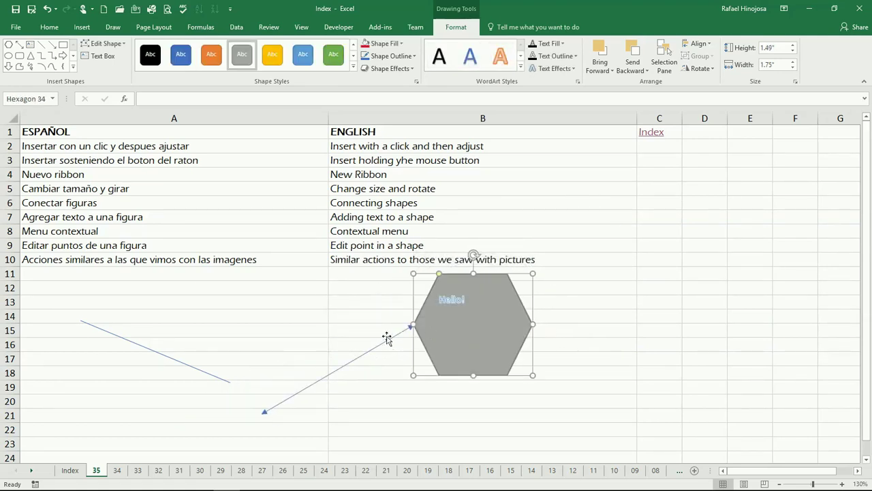
pyautogui.click(265, 412)
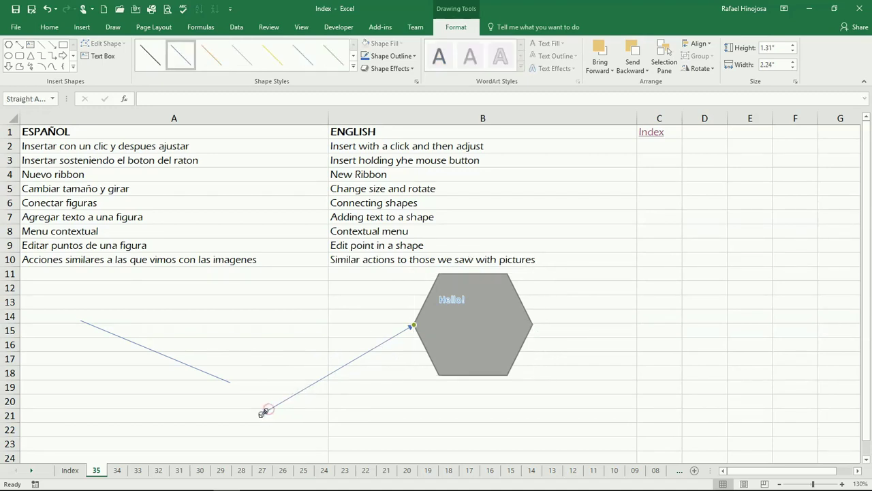
pyautogui.moveTo(262, 412); pyautogui.dragTo(270, 344)
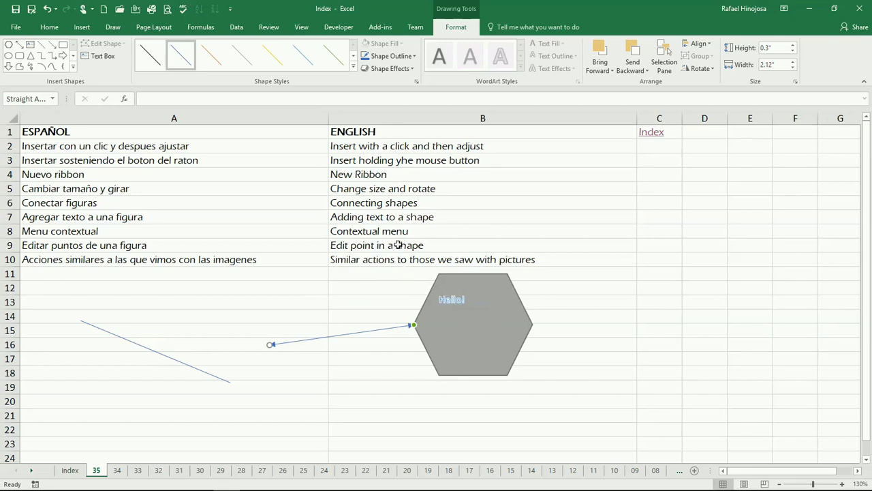
# Bring up the hexagon's shortcut menu with its shape-editing commands.
pyautogui.rightClick(508, 325)
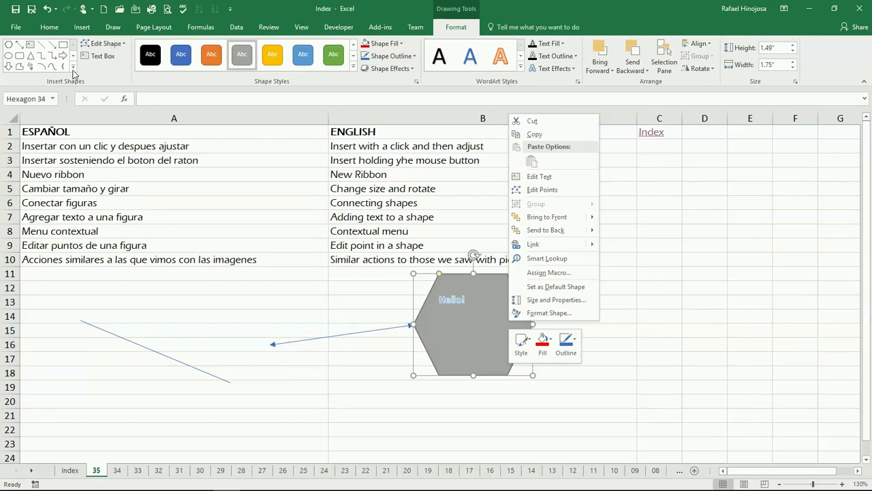
# Edit the hexagon's points: pull the right corner outward and curve the lower-right edge, making it 1.49" by 2.19".
pyautogui.click(121, 44)
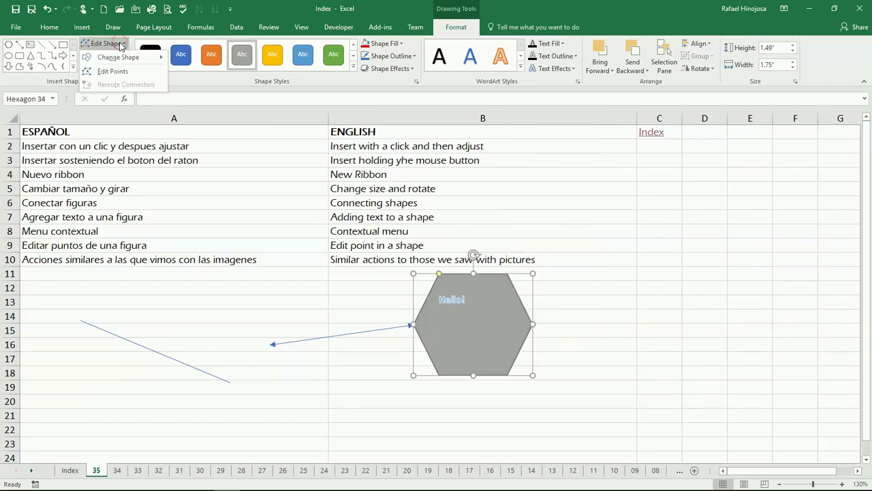
pyautogui.click(113, 71)
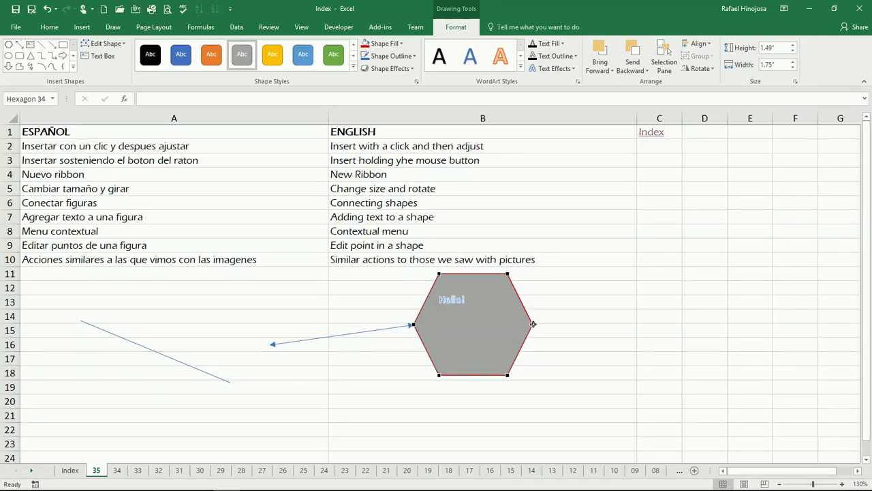
pyautogui.moveTo(533, 325); pyautogui.dragTo(561, 321)
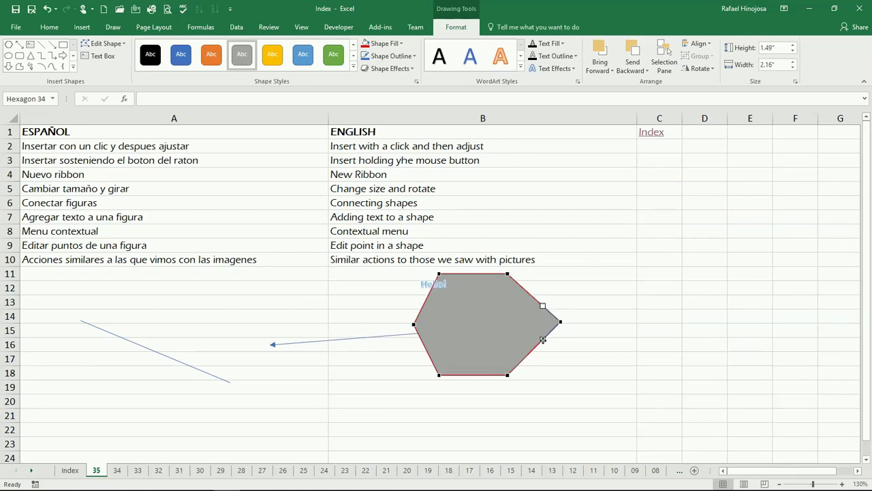
pyautogui.moveTo(543, 339); pyautogui.dragTo(574, 392)
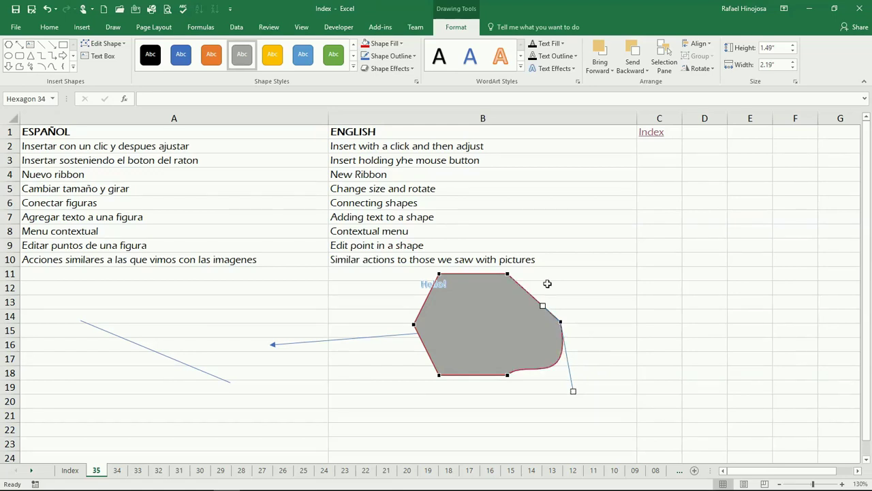
pyautogui.click(532, 338)
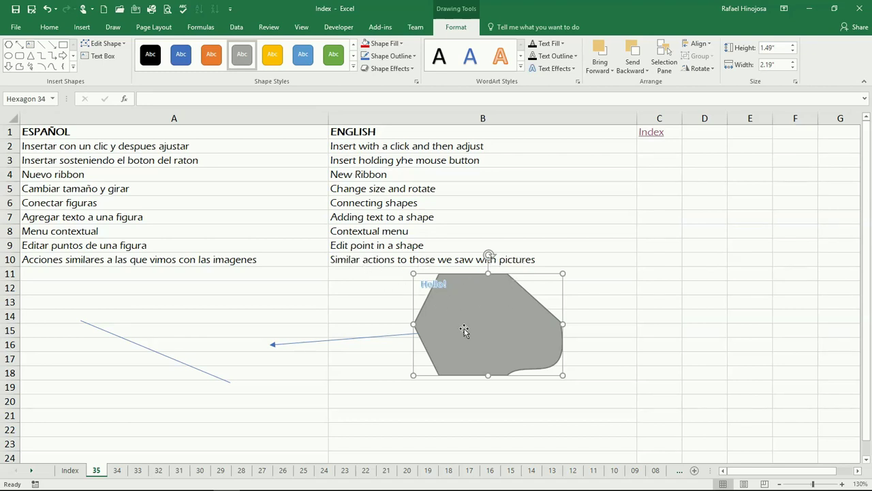
pyautogui.hotkey('ctrl', 'a')
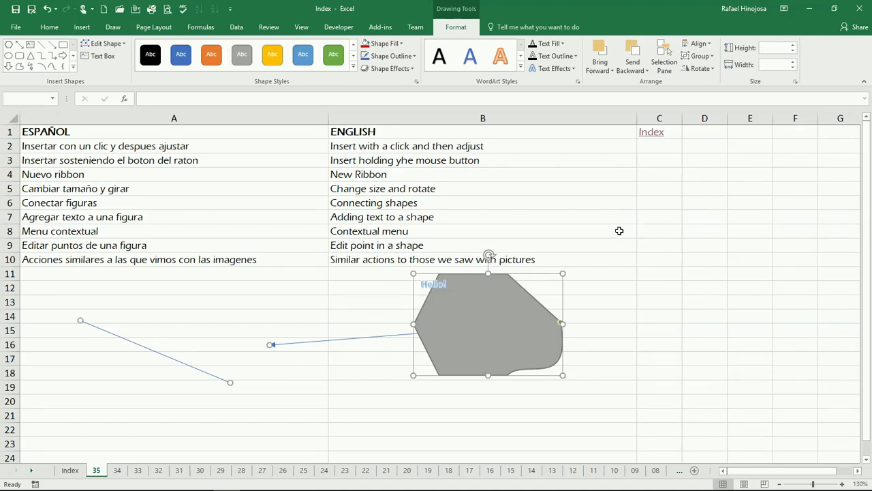
pyautogui.click(699, 43)
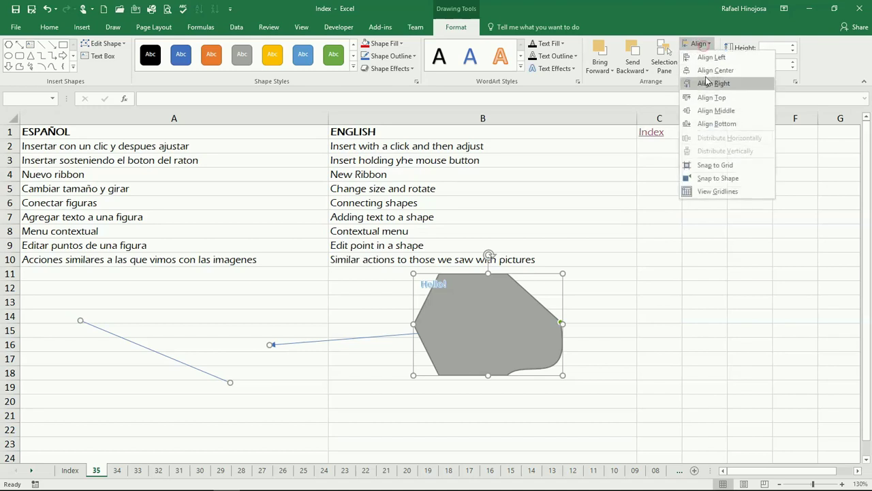
pyautogui.click(699, 43)
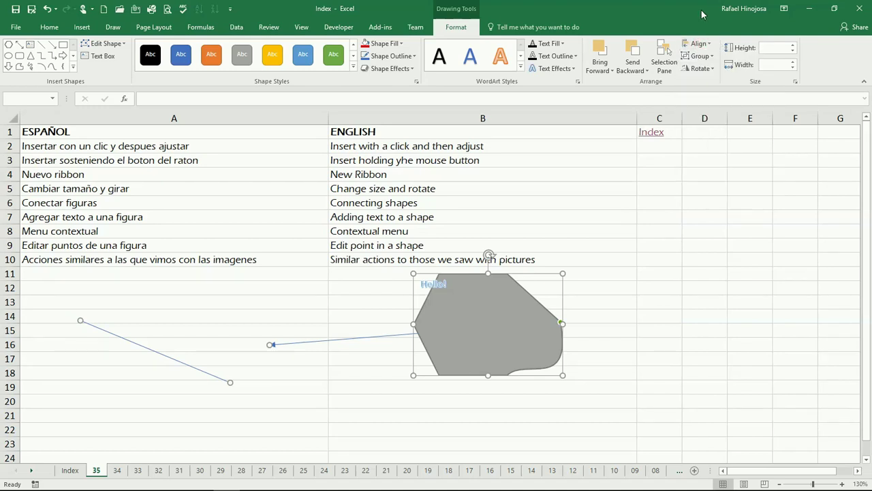
pyautogui.click(702, 56)
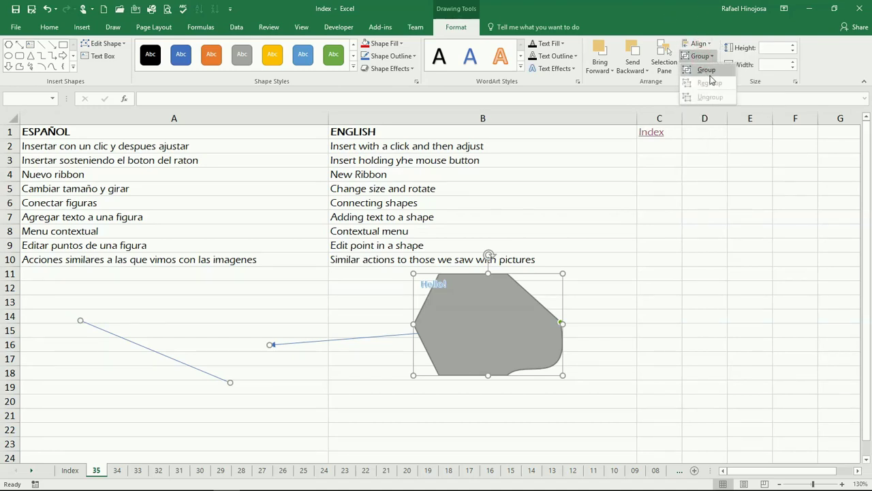
pyautogui.click(633, 16)
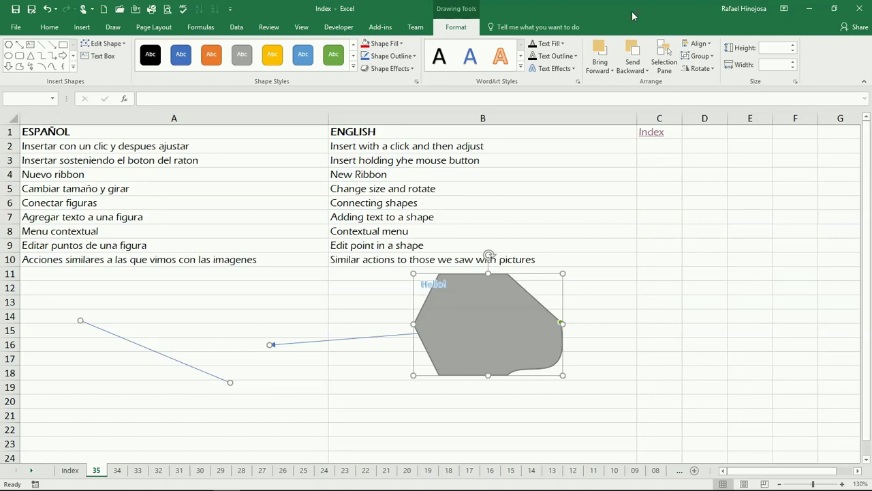
pyautogui.click(507, 334)
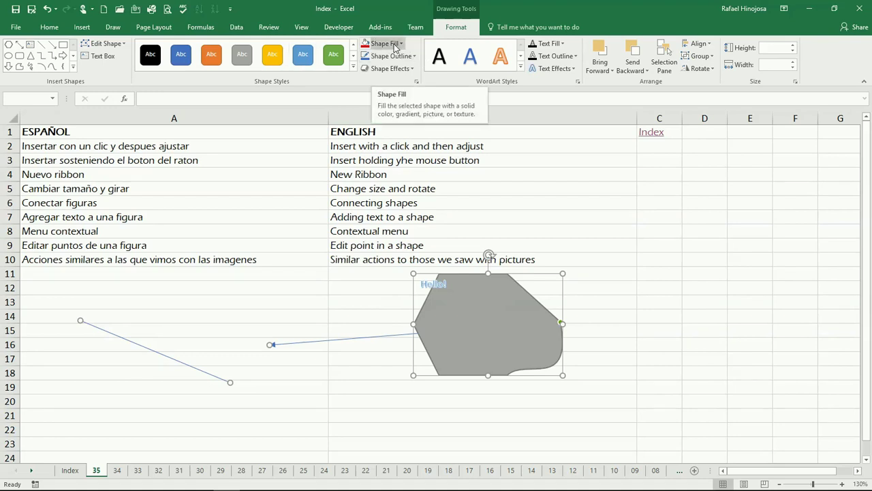
# Reselect the gray hexagon and review its fill and outline options, leaving both unchanged.
pyautogui.click(641, 298)
pyautogui.click(544, 330)
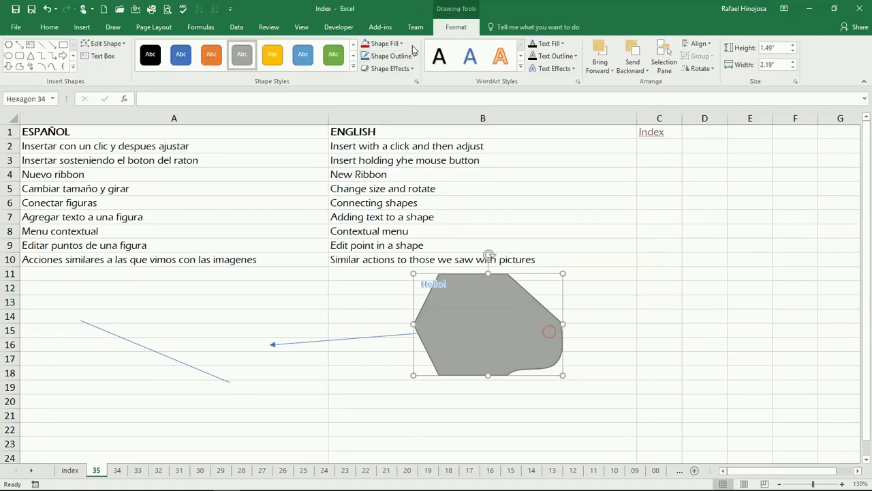
pyautogui.click(399, 45)
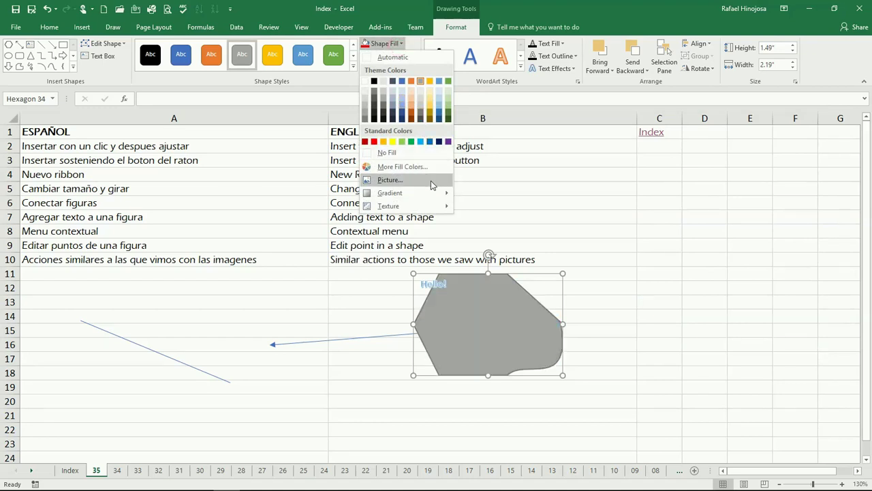
pyautogui.moveTo(437, 196)
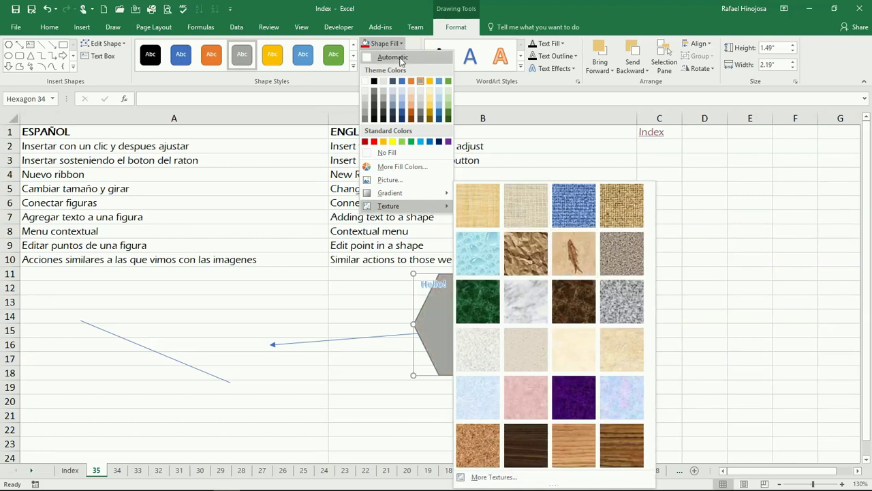
pyautogui.click(382, 43)
pyautogui.click(390, 56)
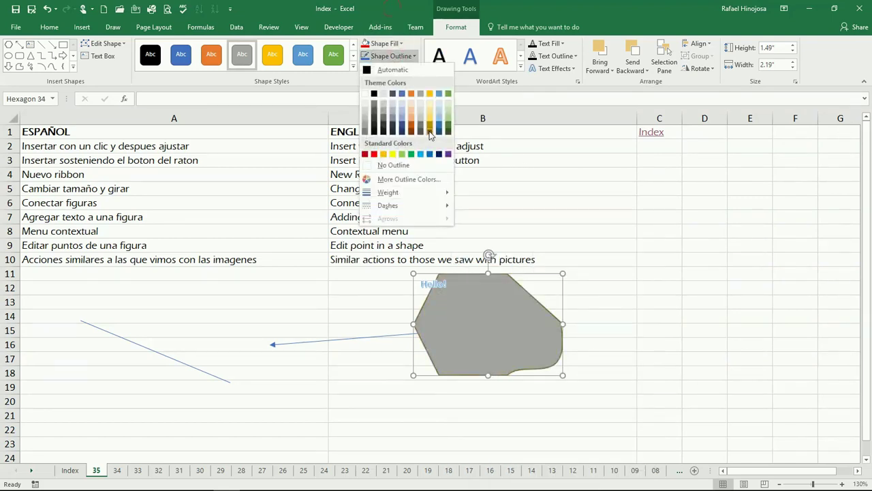
pyautogui.moveTo(416, 193)
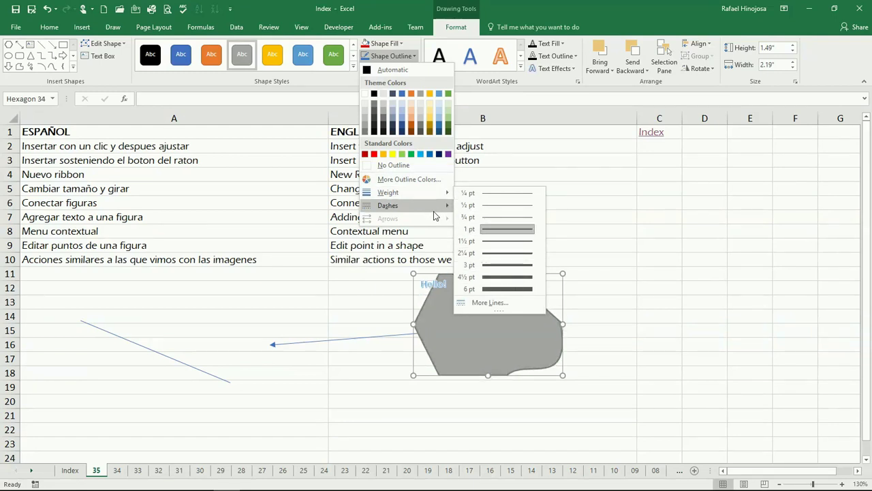
pyautogui.moveTo(433, 211)
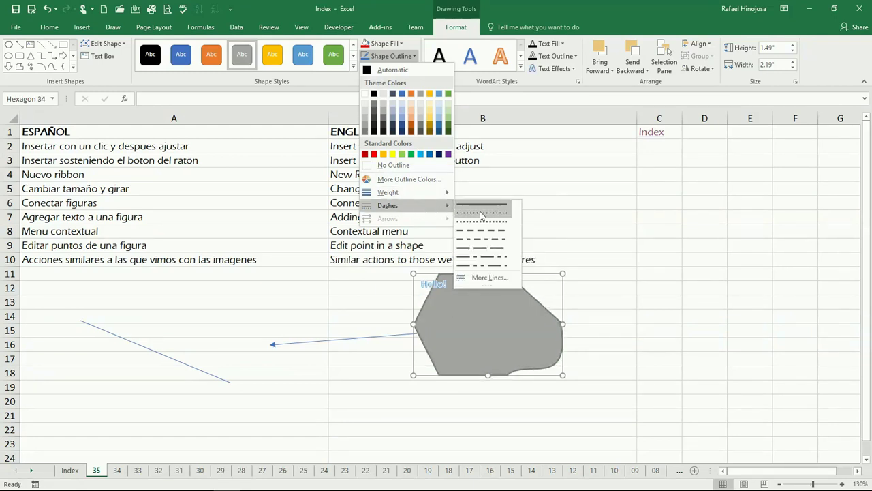
pyautogui.click(403, 83)
# Apply a half, touching reflection from Shape Effects to the hexagon.
pyautogui.click(395, 68)
pyautogui.moveTo(404, 116)
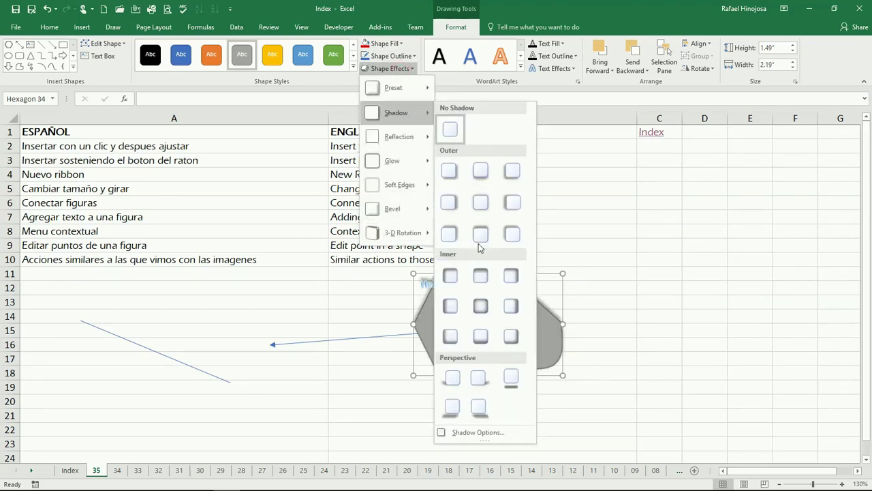
pyautogui.moveTo(411, 168)
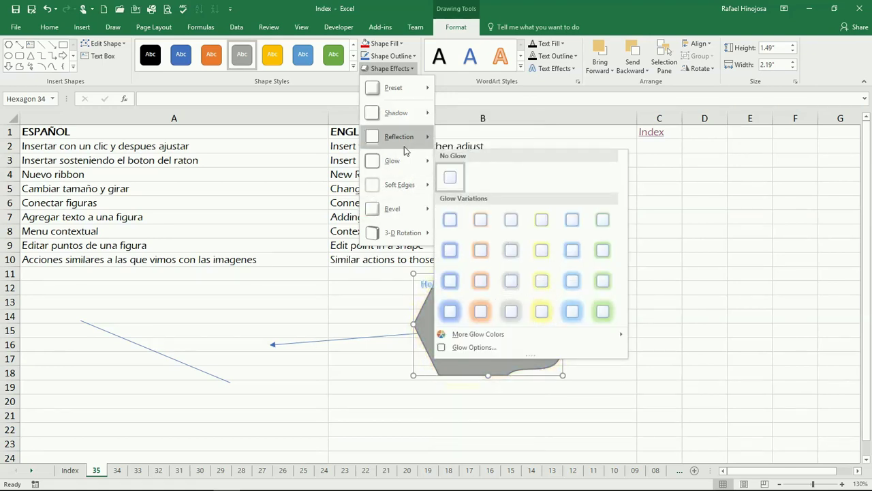
pyautogui.moveTo(404, 150)
pyautogui.click(489, 199)
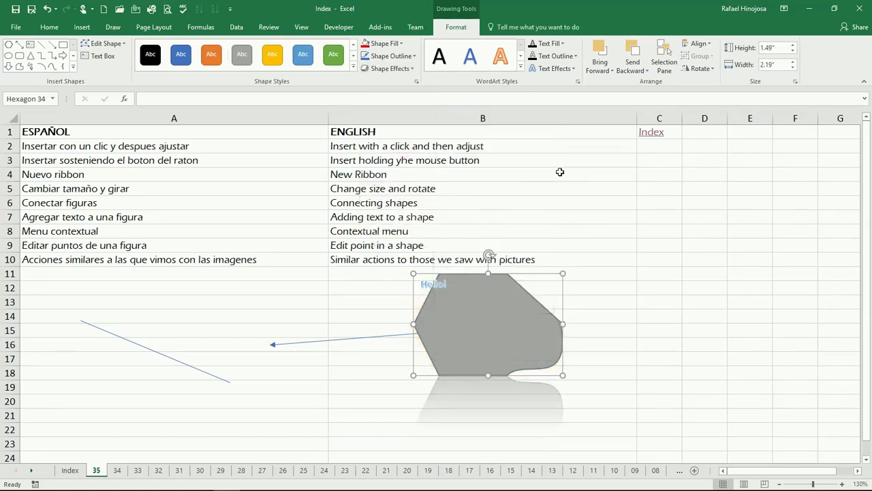
pyautogui.click(371, 287)
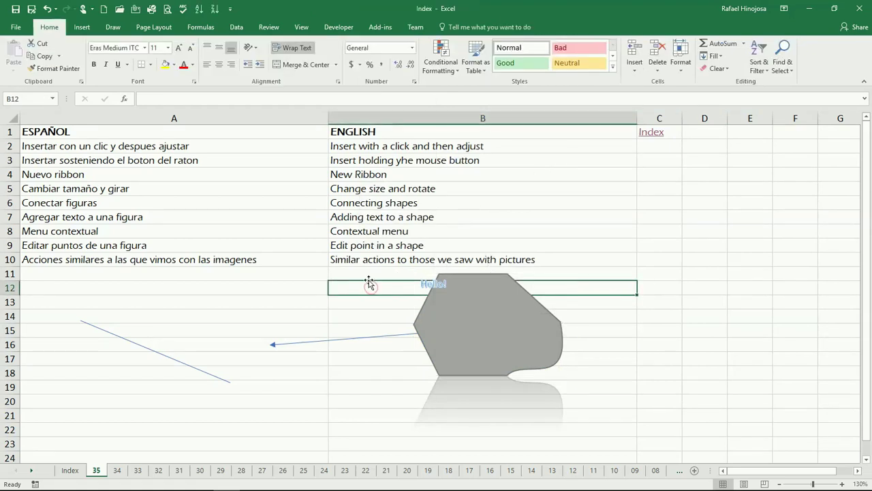
pyautogui.click(502, 312)
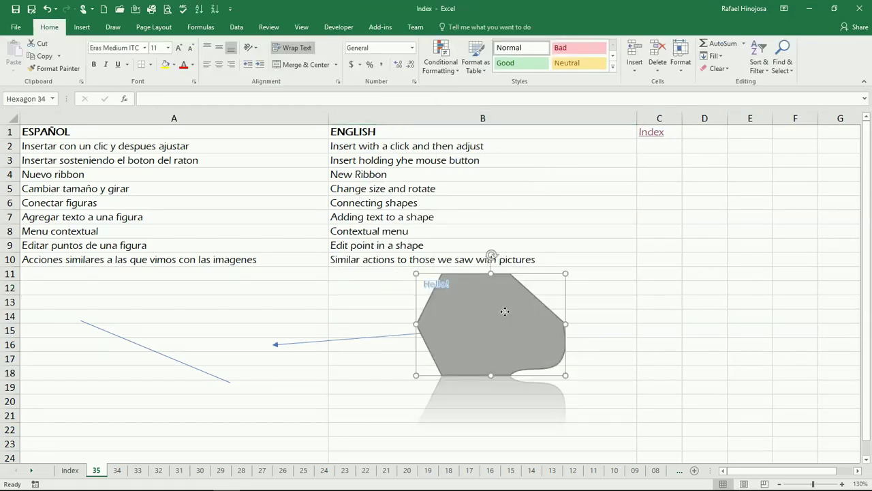
pyautogui.click(448, 32)
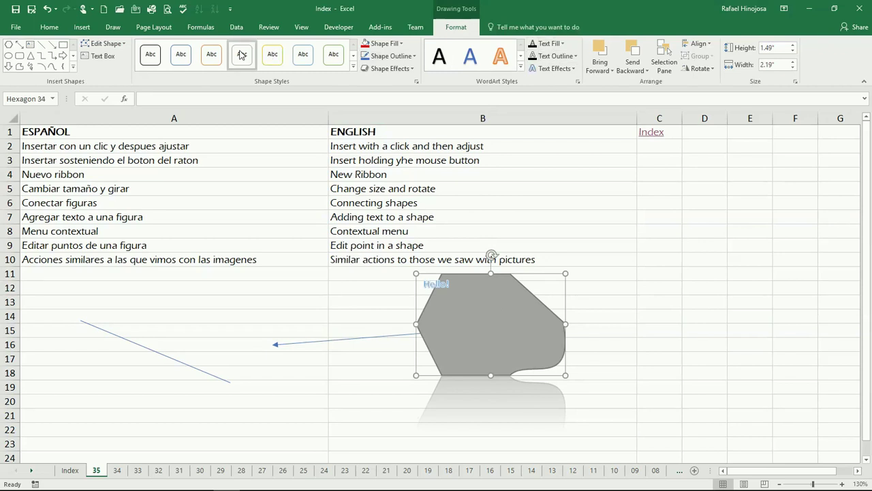
pyautogui.click(73, 66)
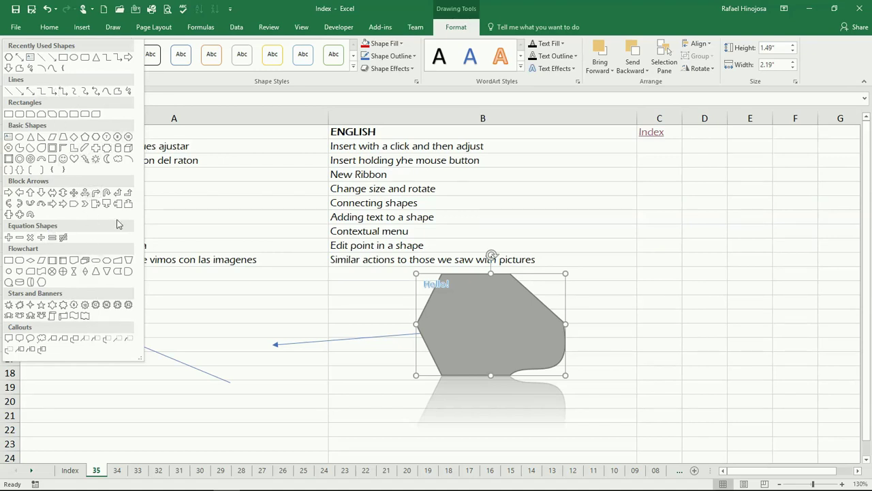
pyautogui.click(259, 196)
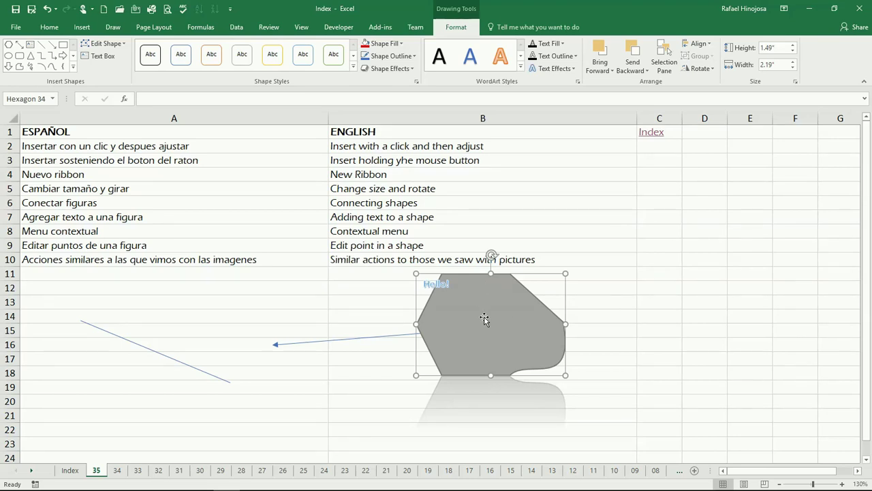
# Drag the 'Hello!' hexagon up and right so the attached arrow stretches, then deselect it.
pyautogui.moveTo(483, 320); pyautogui.dragTo(550, 295)
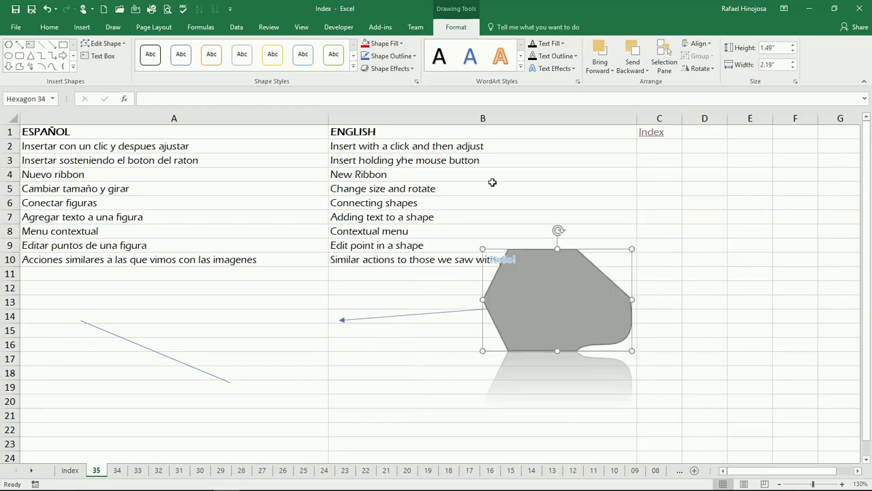
pyautogui.click(272, 303)
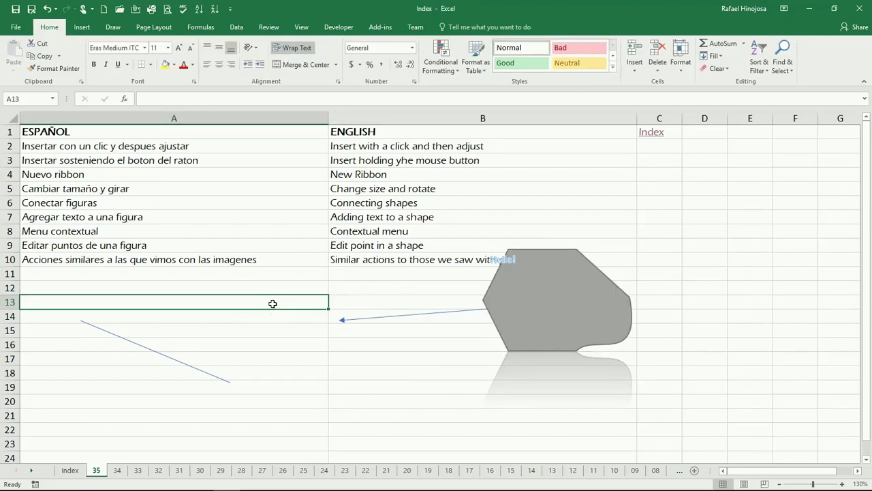